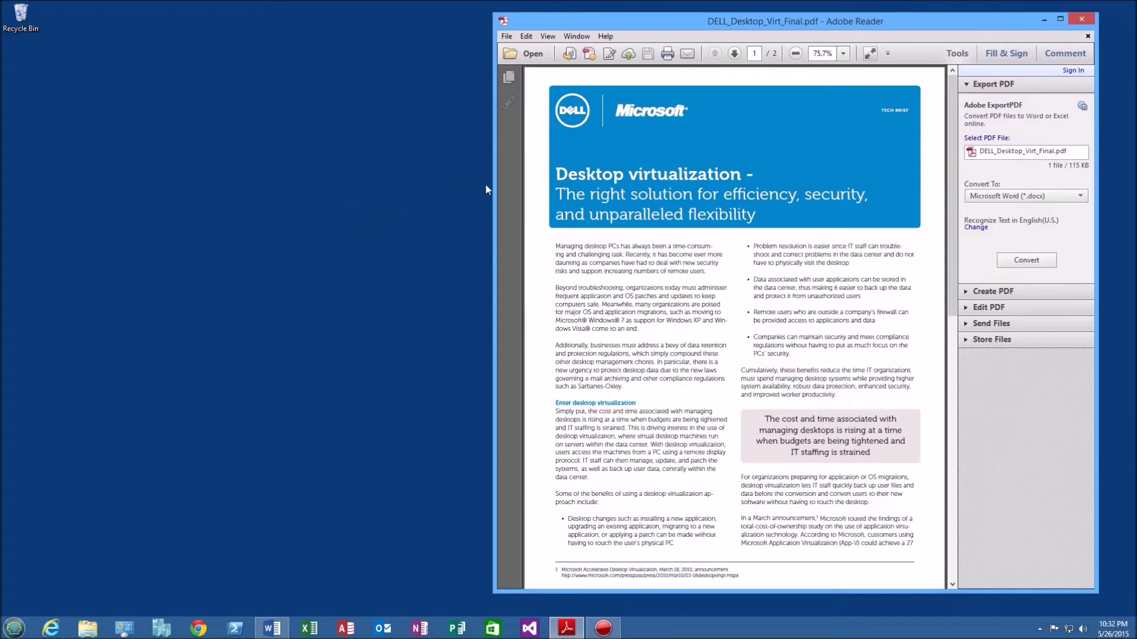
Print the Dell desktop virtualization PDF to the Canon Inkjet MX310 series printer
click(667, 54)
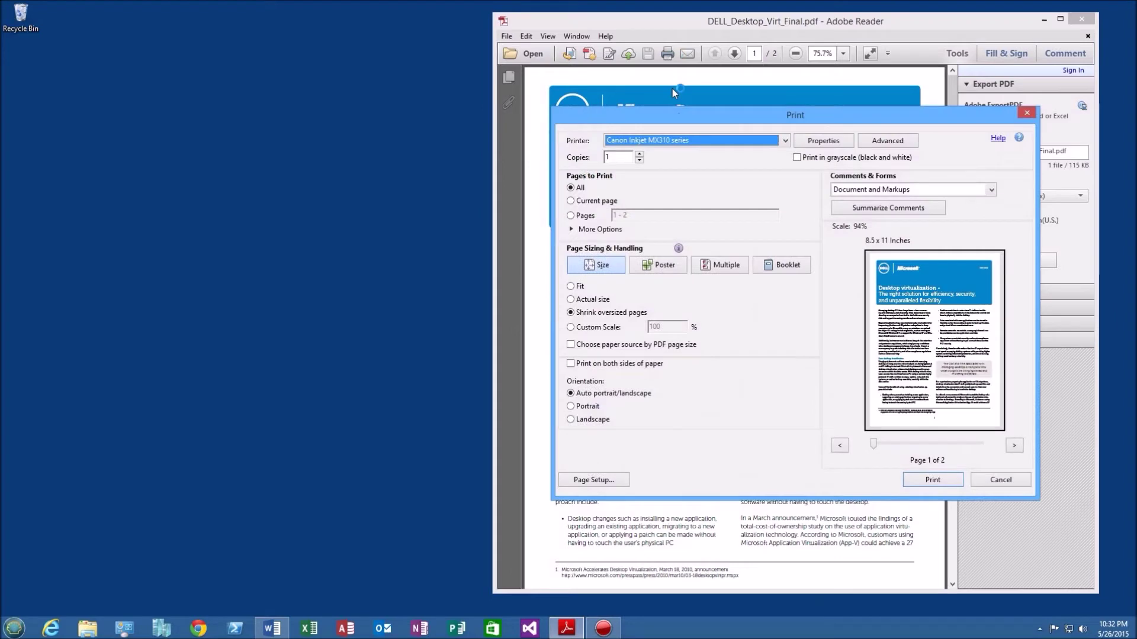
click(917, 477)
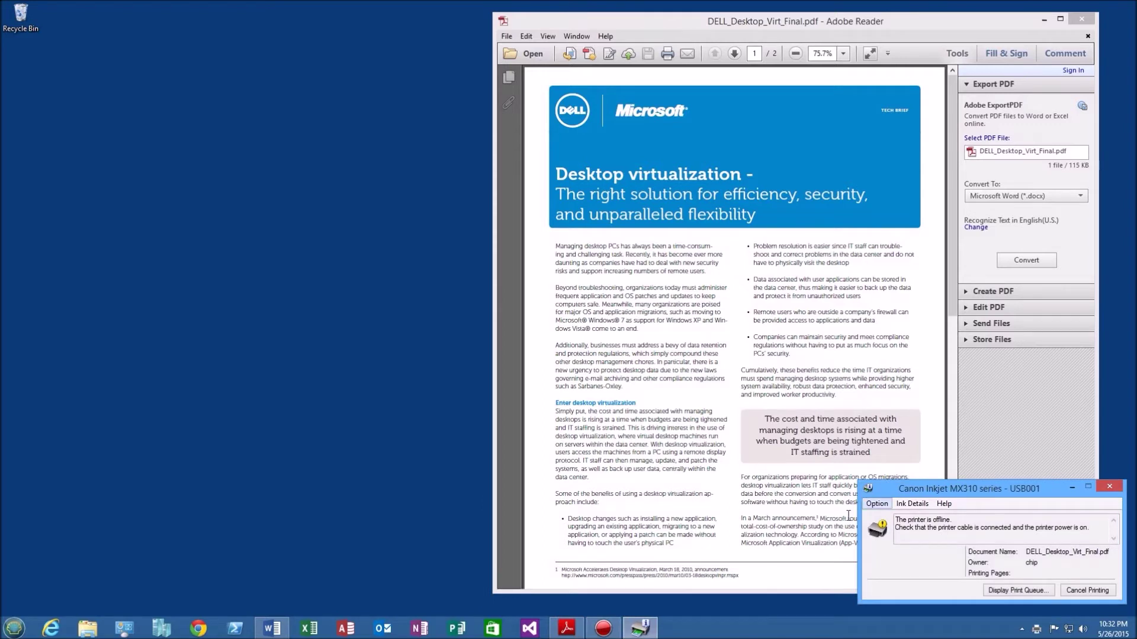
Open the Canon Inkjet MX310 queue and inspect the Printer and DELL_Desktop_Virt_Final.pdf job menus without cancelling
click(1010, 589)
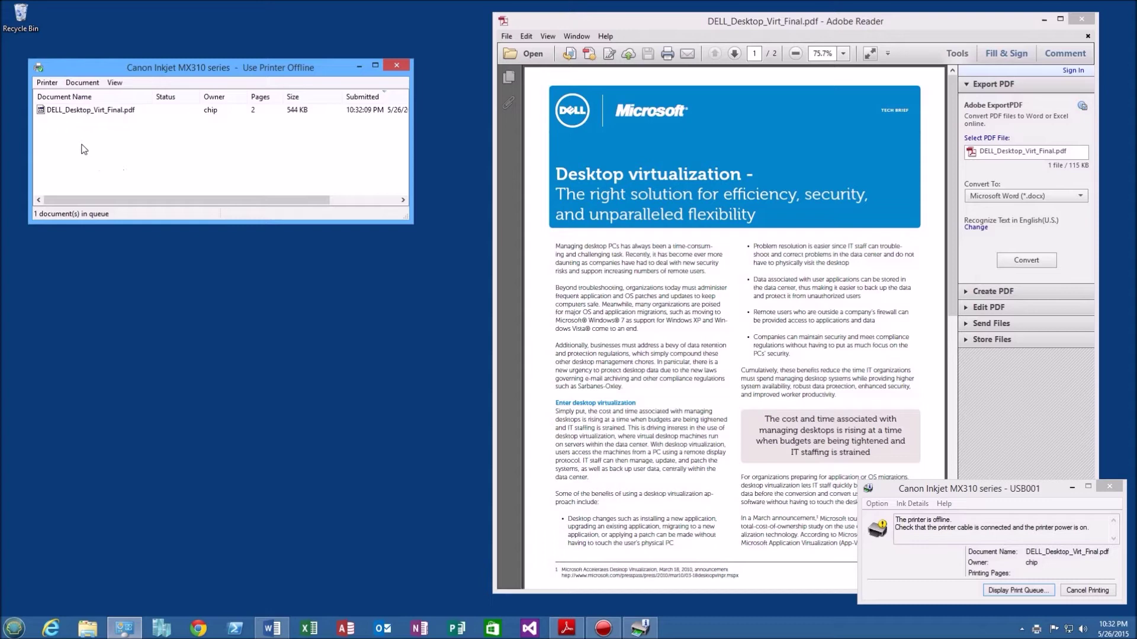
click(47, 82)
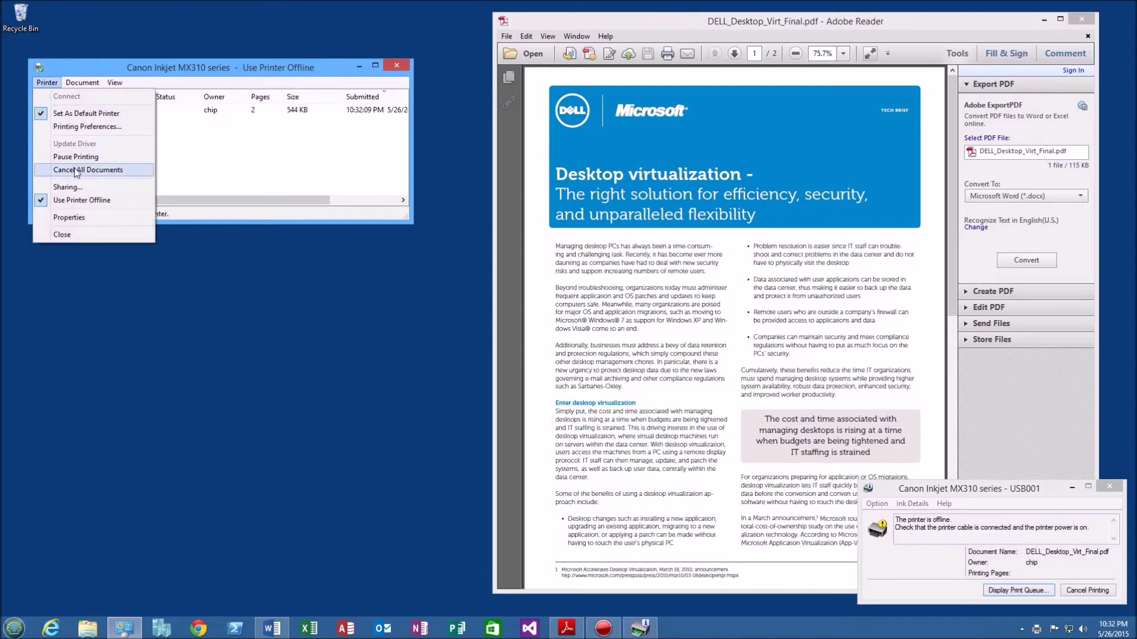
click(195, 166)
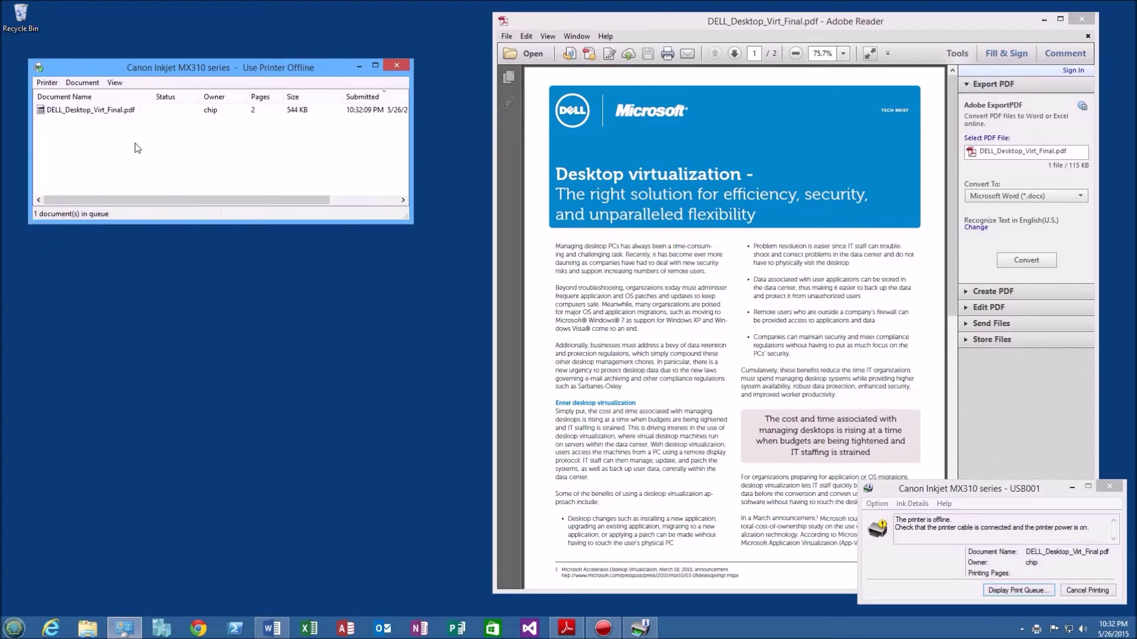
right_click(76, 113)
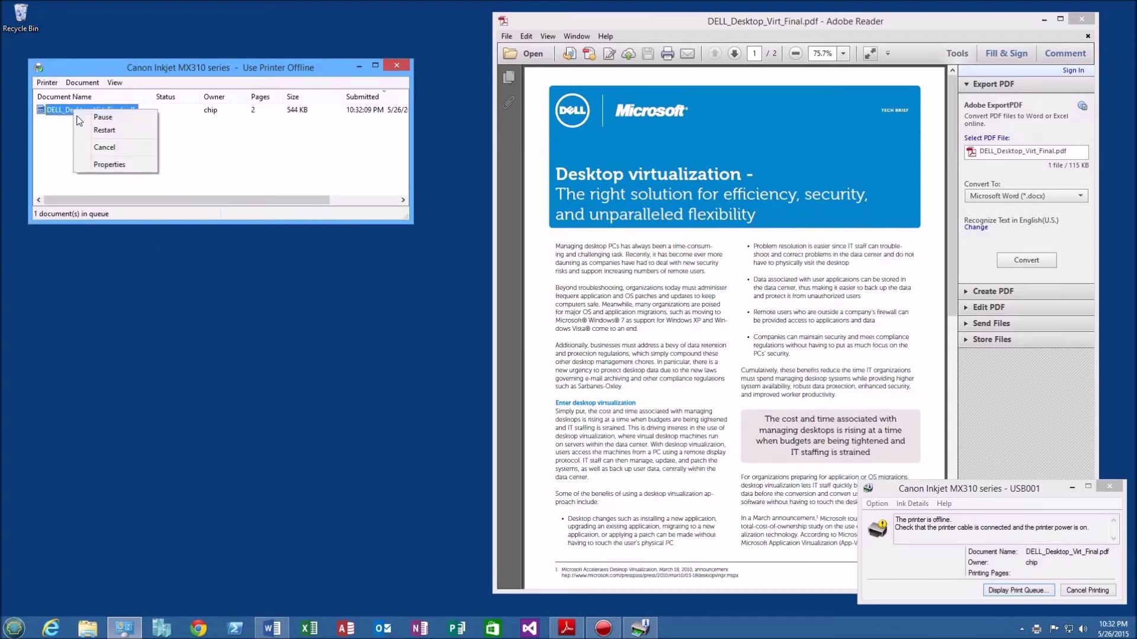
click(238, 175)
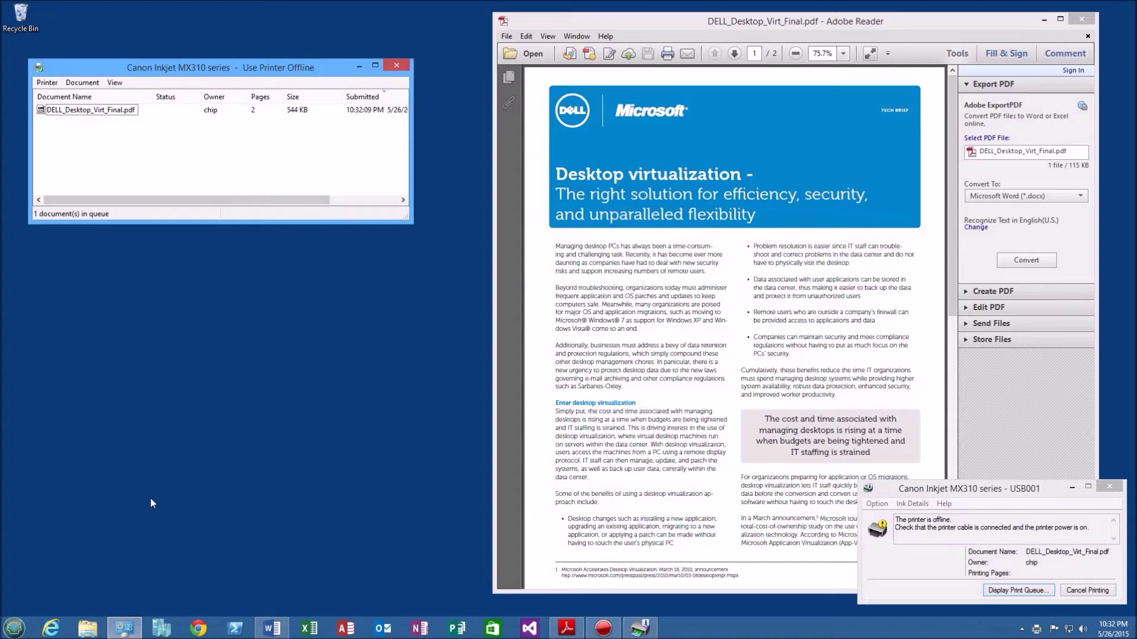
Search for 'services' from the Start menu and launch the Services console
click(12, 630)
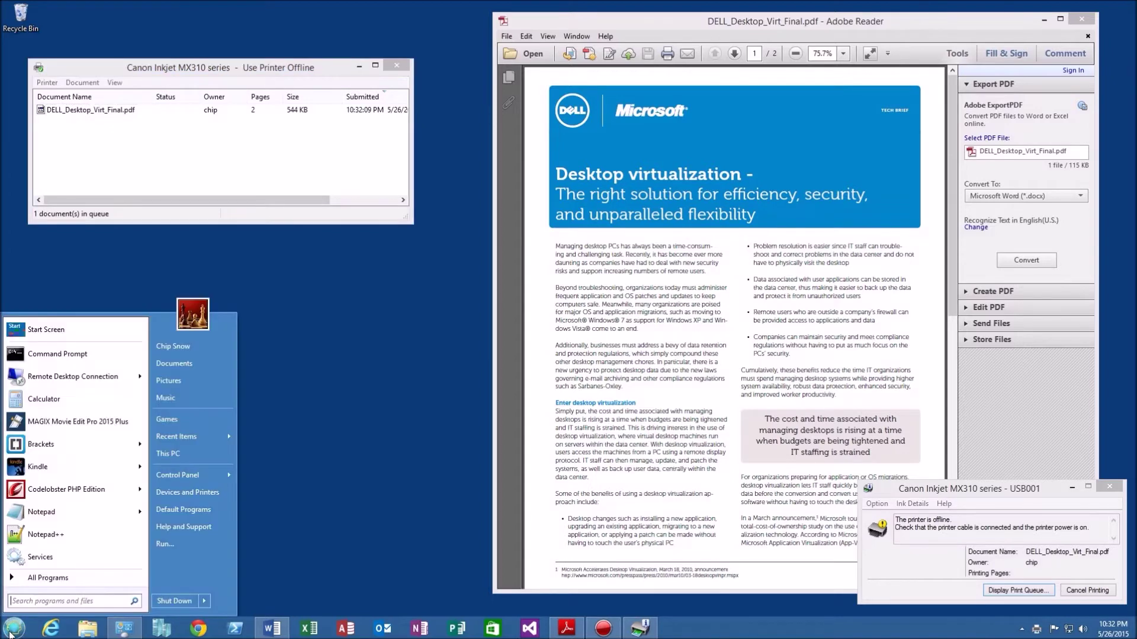
text(services)
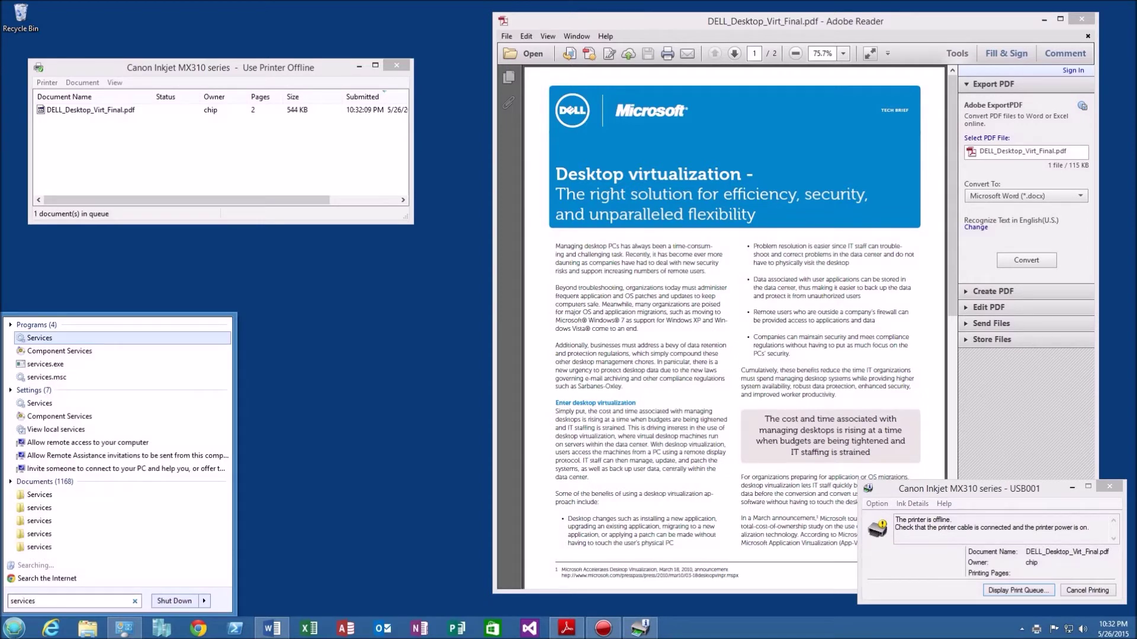
click(41, 338)
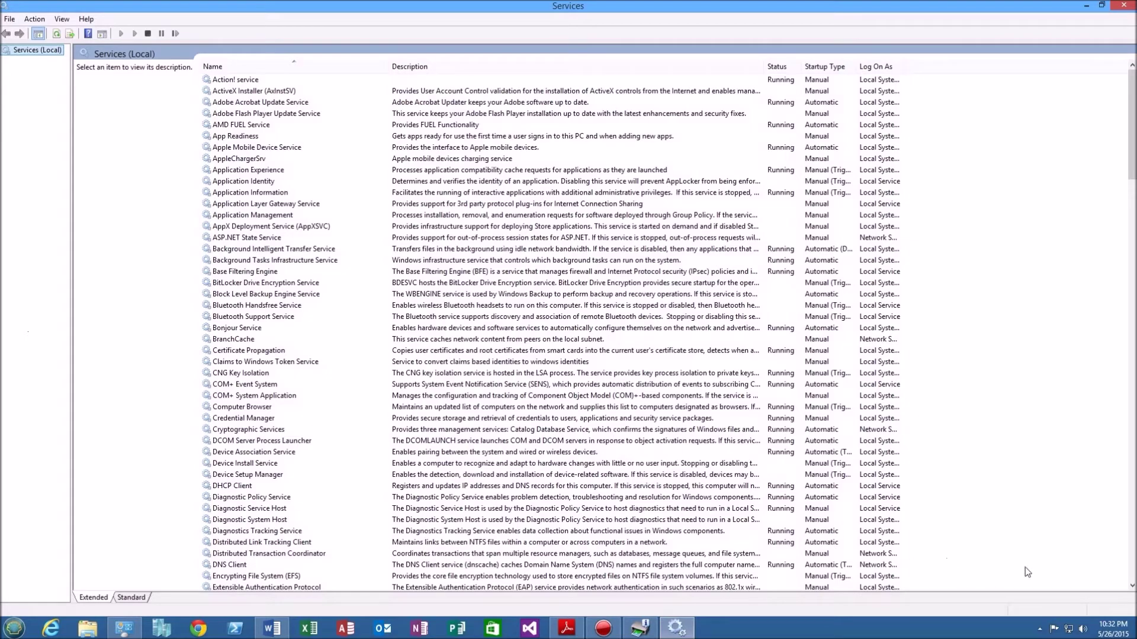
Stop the Print Spooler service and minimize the Services window
scroll(1132, 577, down, 15)
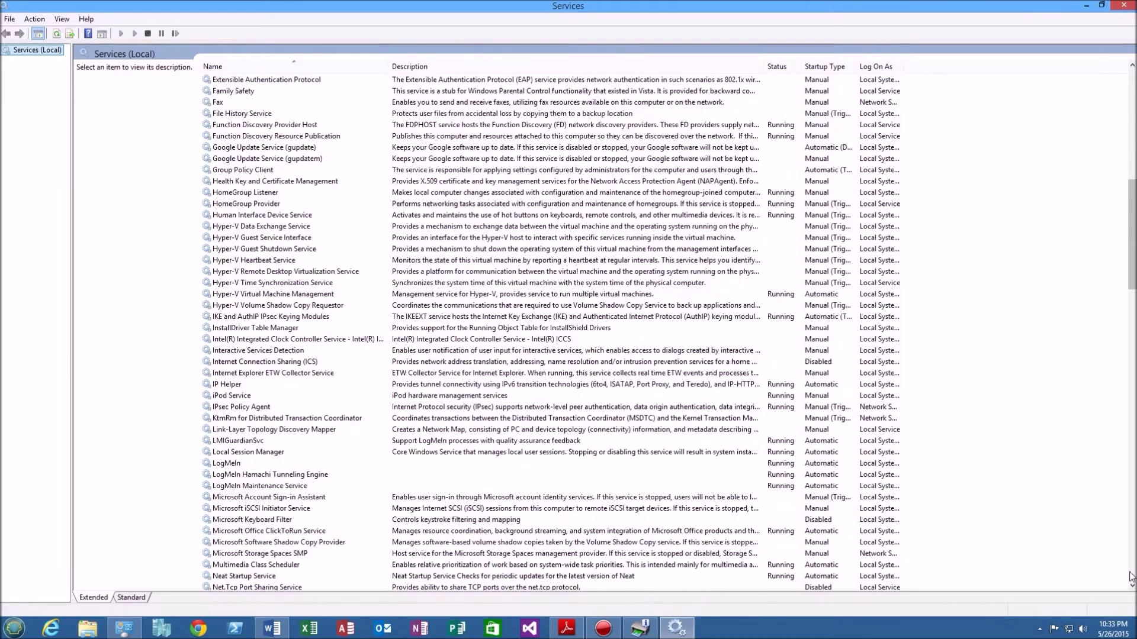
click(1132, 577)
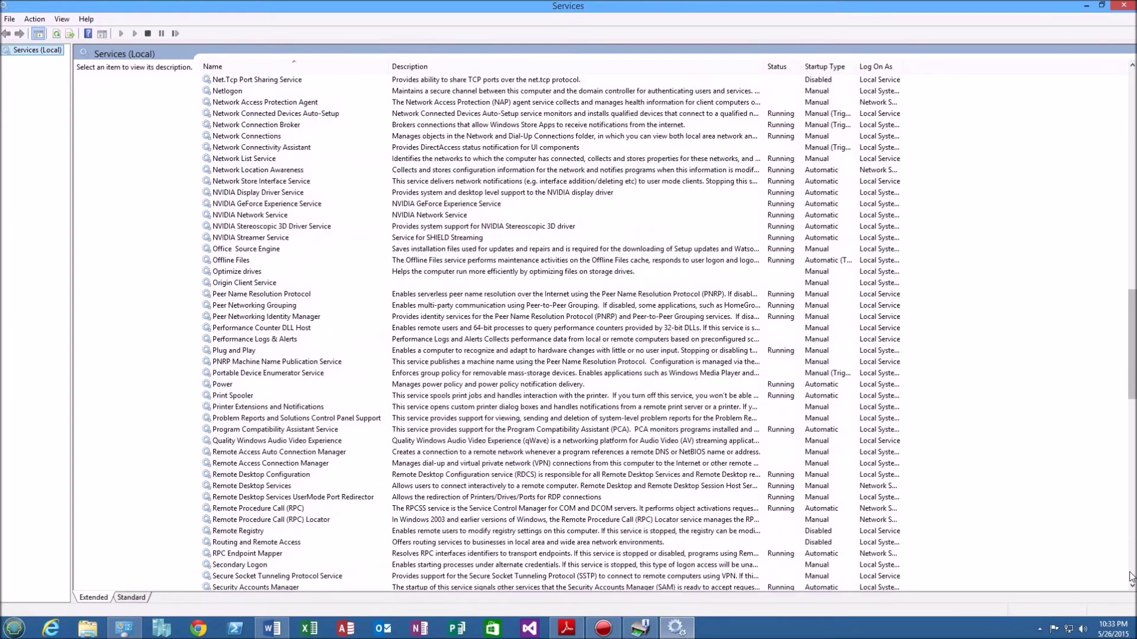
click(221, 396)
right_click(220, 400)
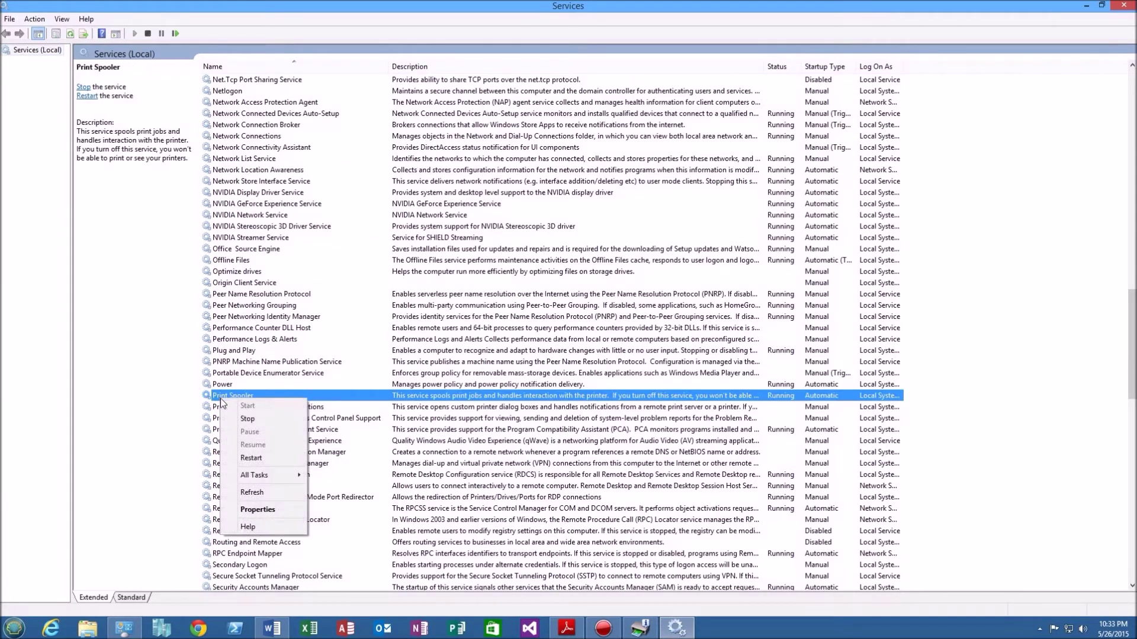
click(235, 421)
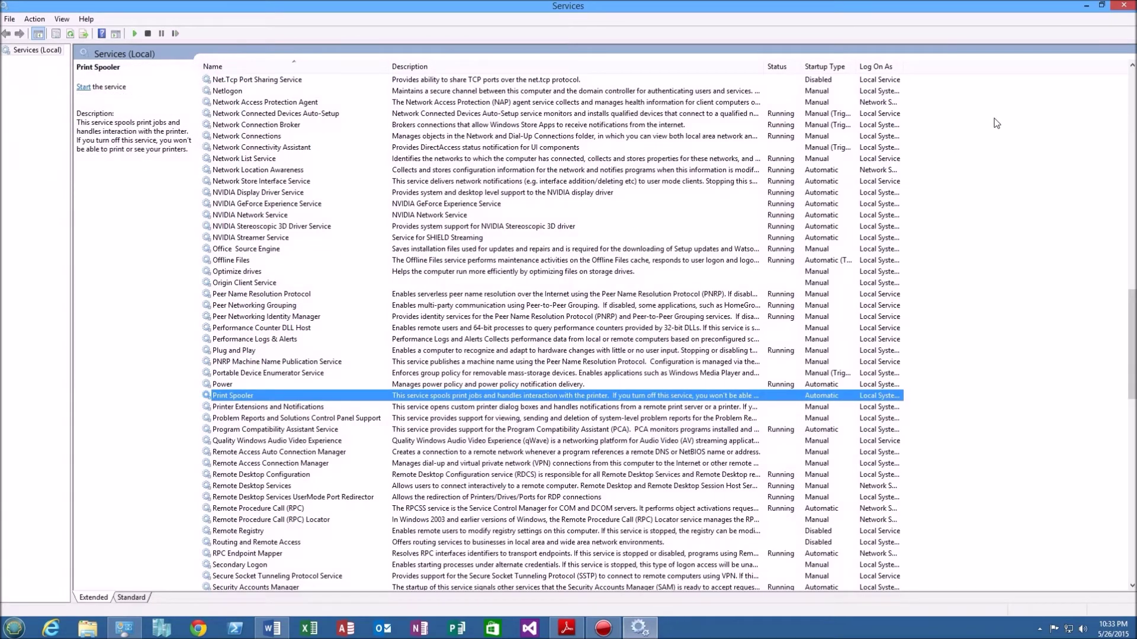
click(1085, 4)
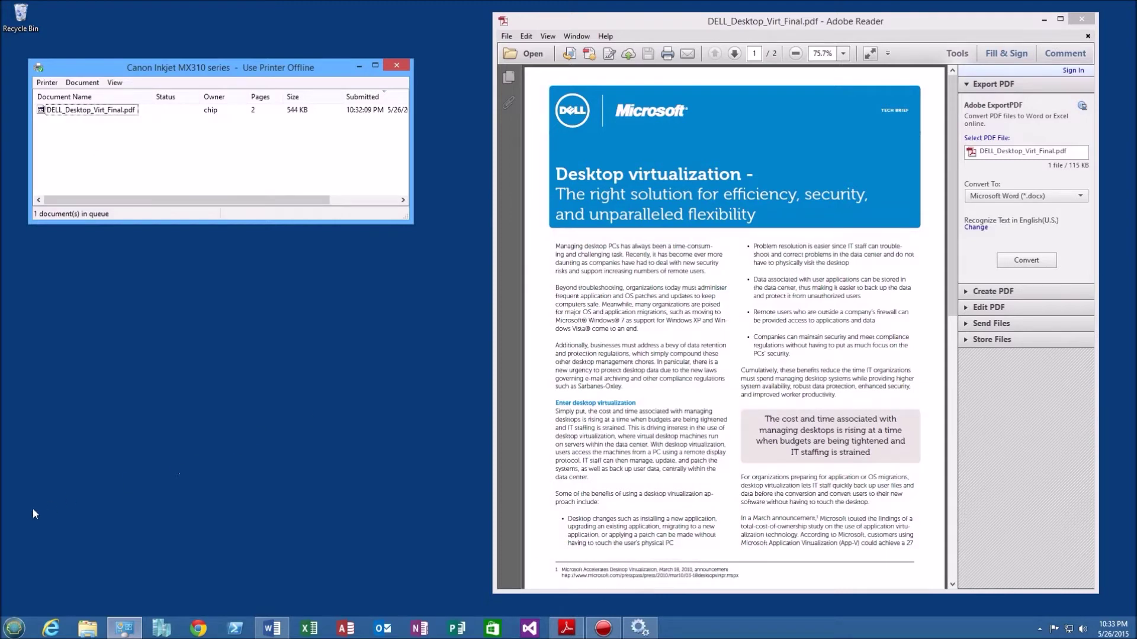
In a maximized File Explorer, browse to C:\Windows\System32
click(87, 630)
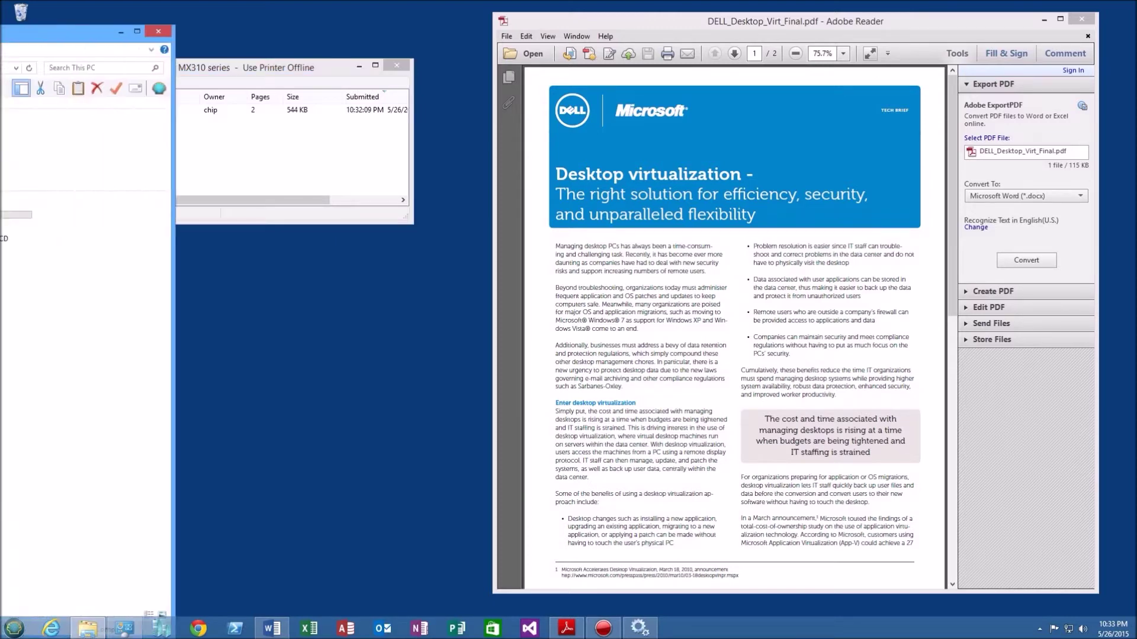
double_click(587, 9)
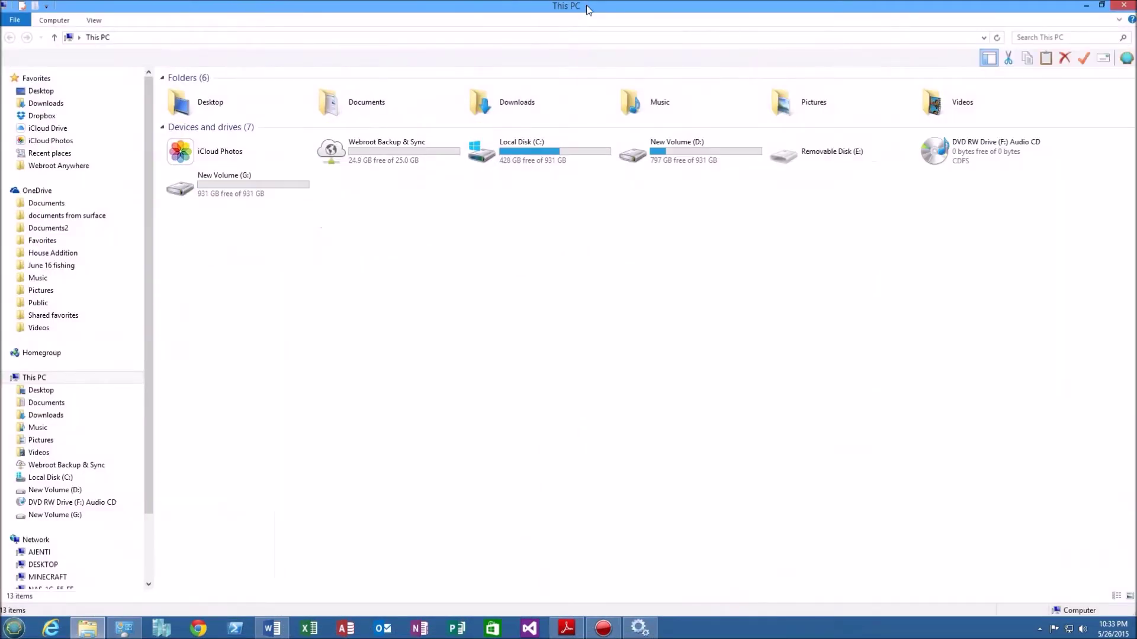
double_click(475, 162)
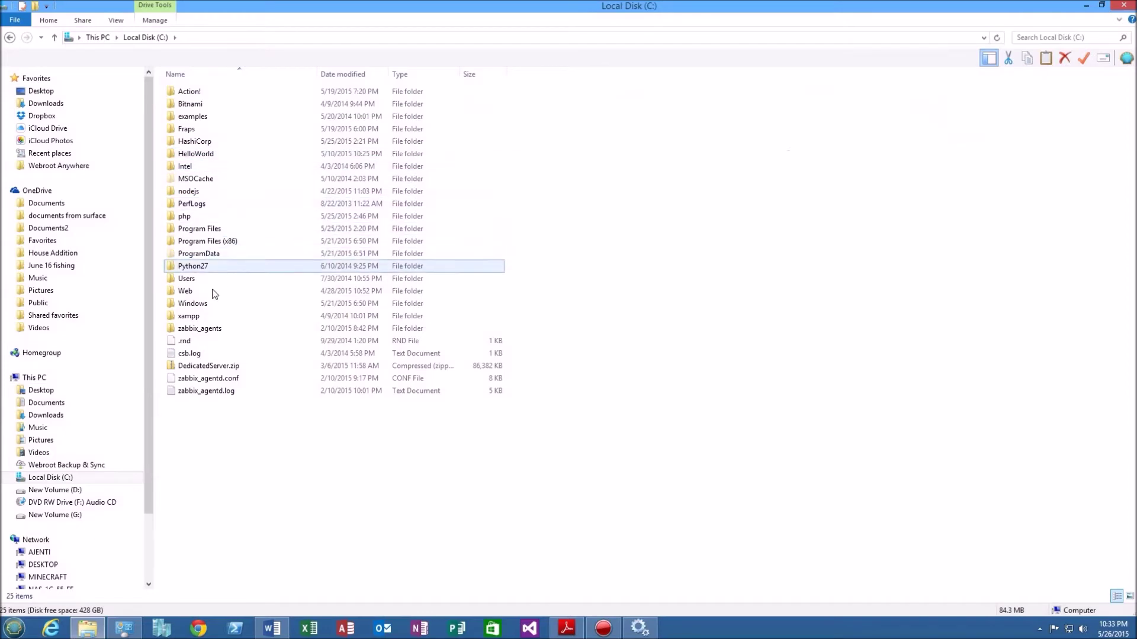
double_click(192, 303)
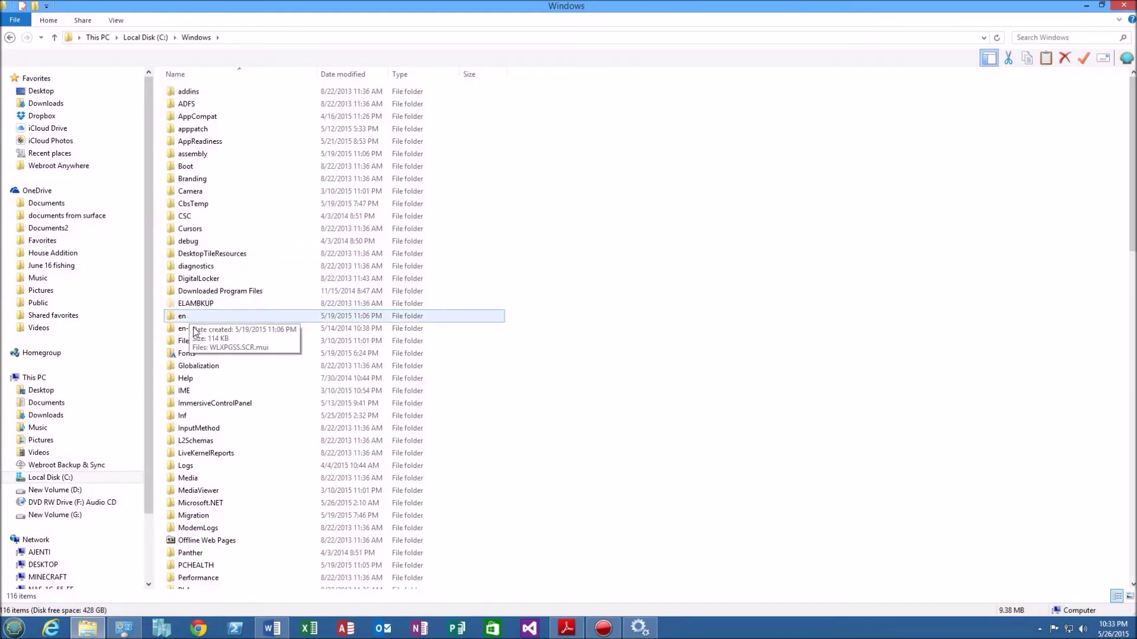
scroll(213, 379, down, 6)
scroll(219, 409, down, 6)
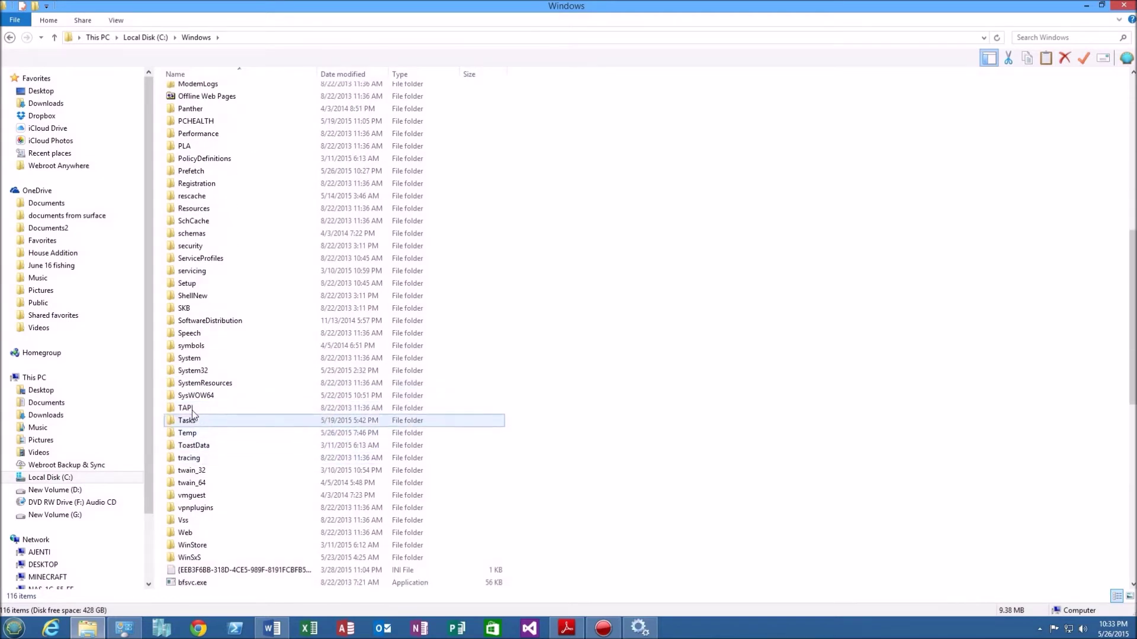
double_click(174, 371)
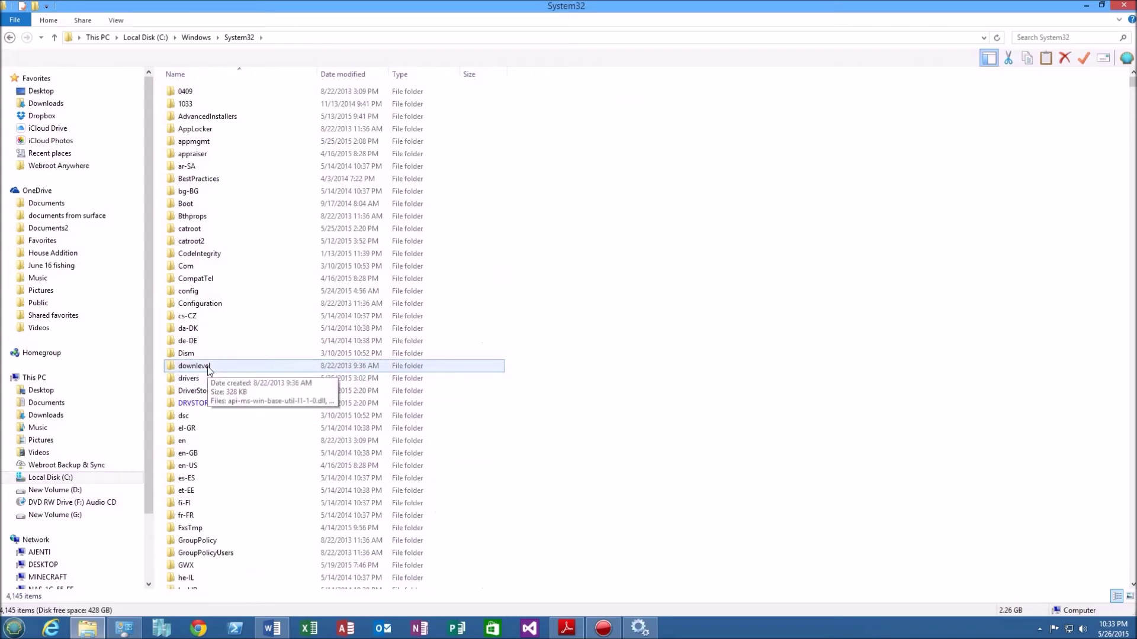
Open spool\PRINTERS and delete FP00001.SHD and FP00001.SPL
scroll(208, 368, down, 7)
scroll(221, 383, down, 9)
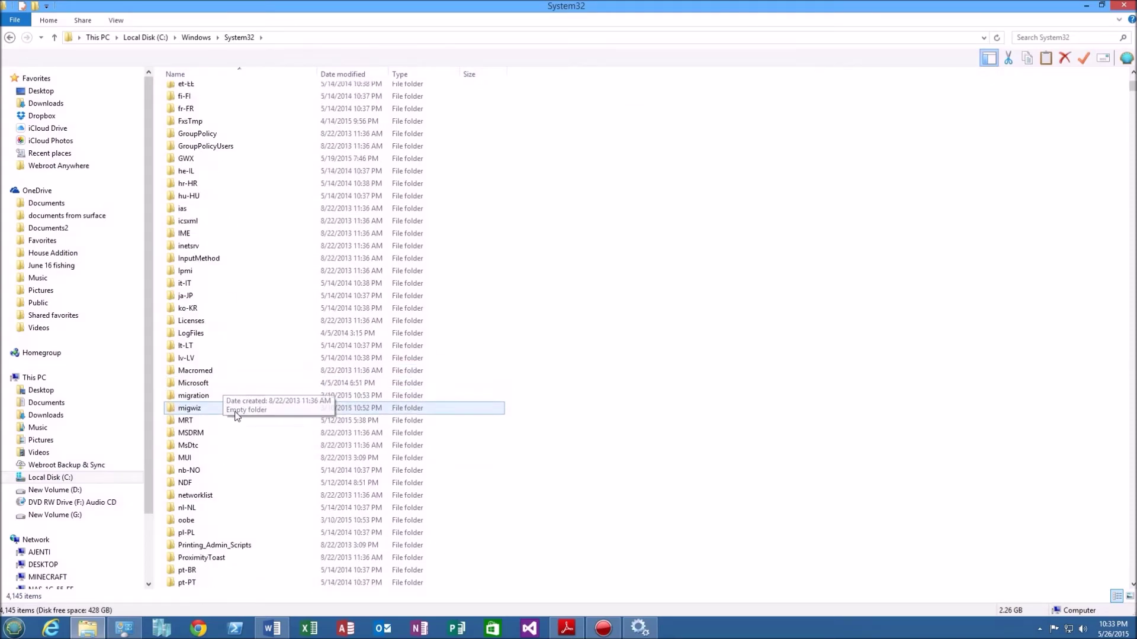
scroll(240, 434, down, 2)
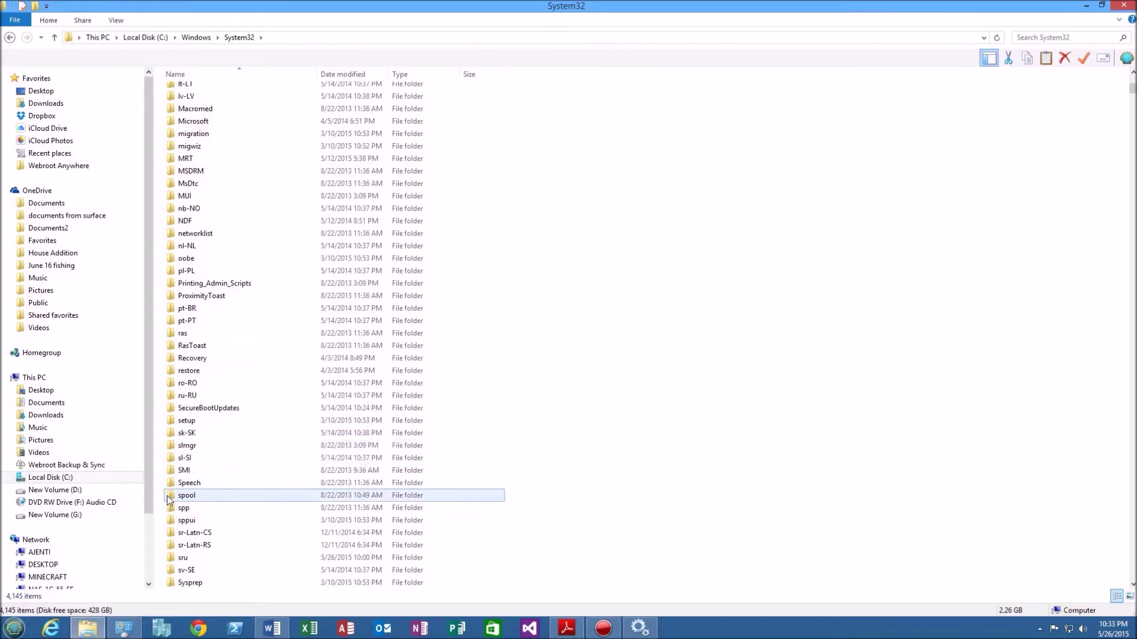
double_click(166, 500)
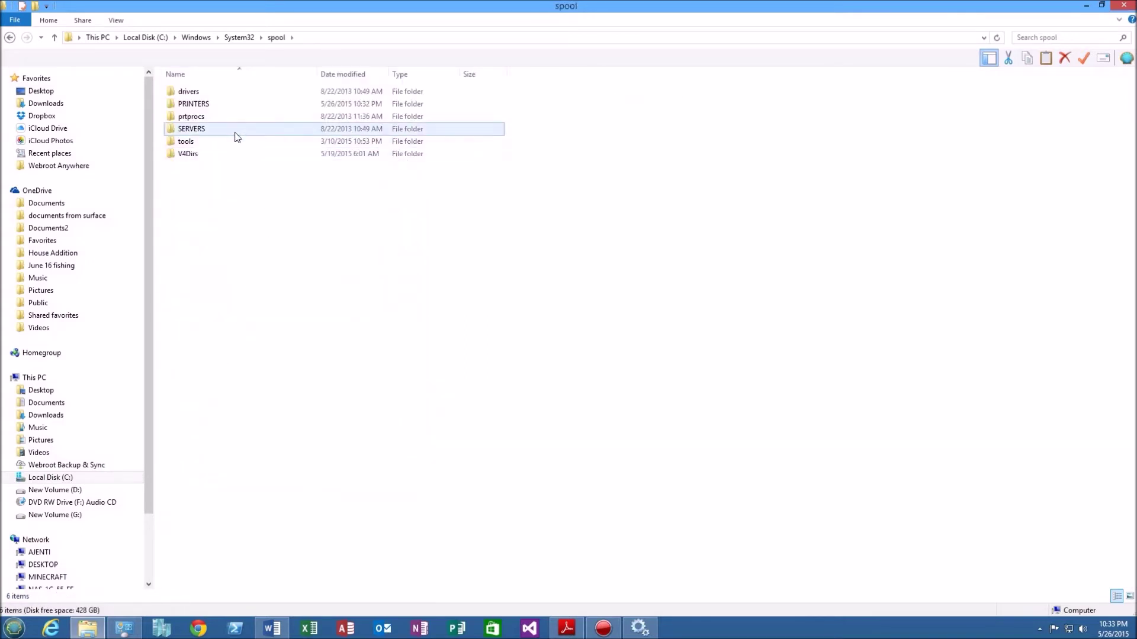
double_click(171, 105)
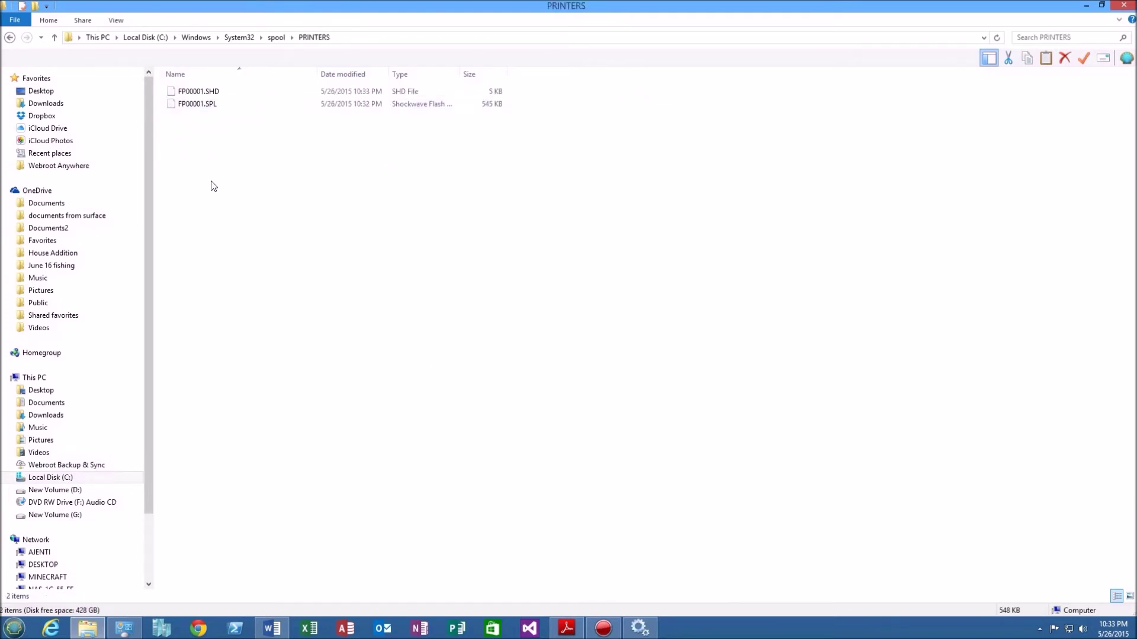
drag(211, 185, 242, 79)
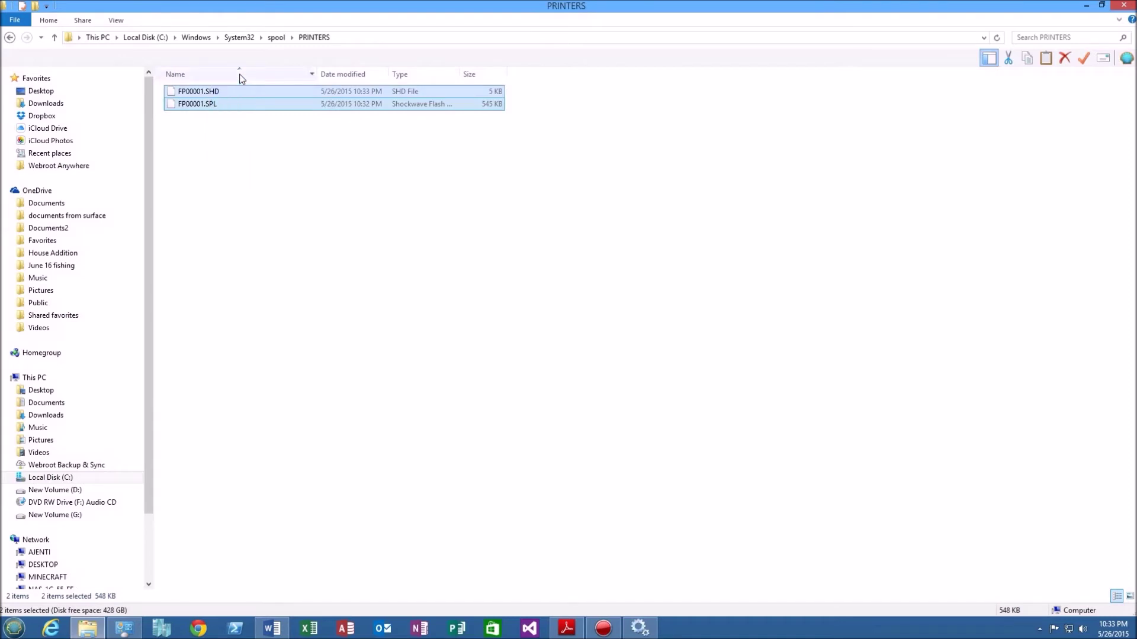
key(Delete)
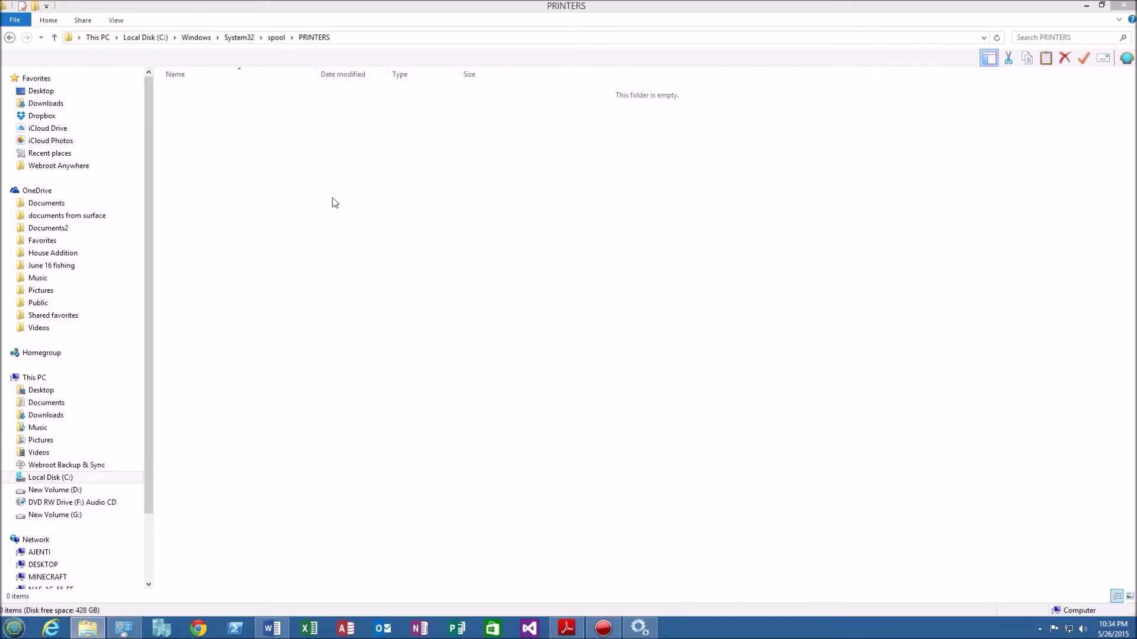
Close the PRINTERS folder, start the Print Spooler service again, and close Services
click(1123, 6)
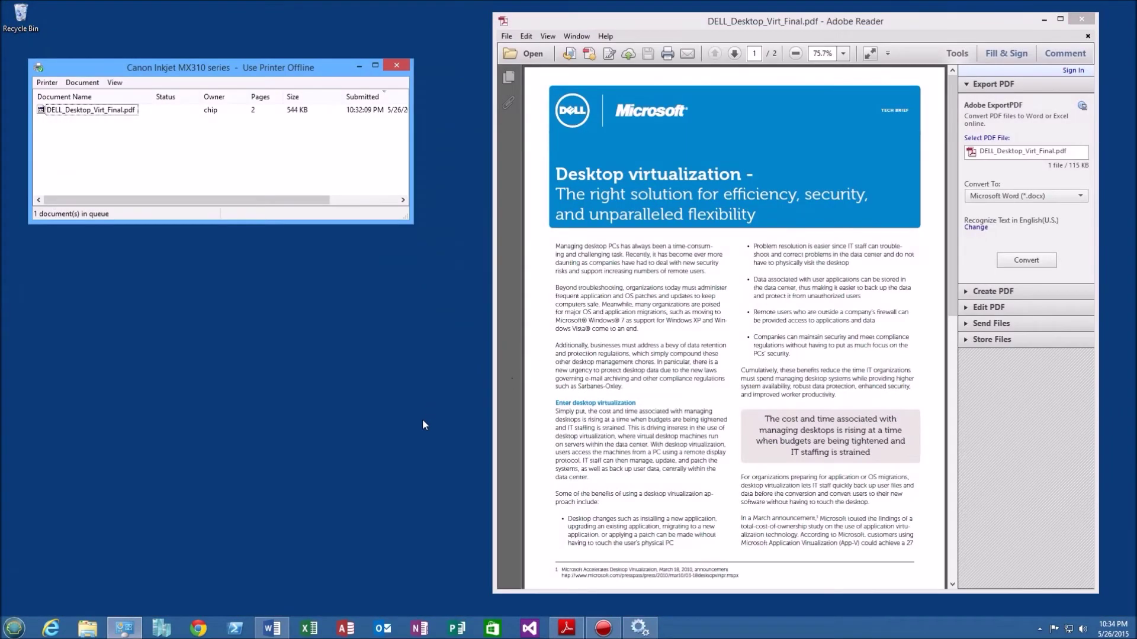
click(649, 631)
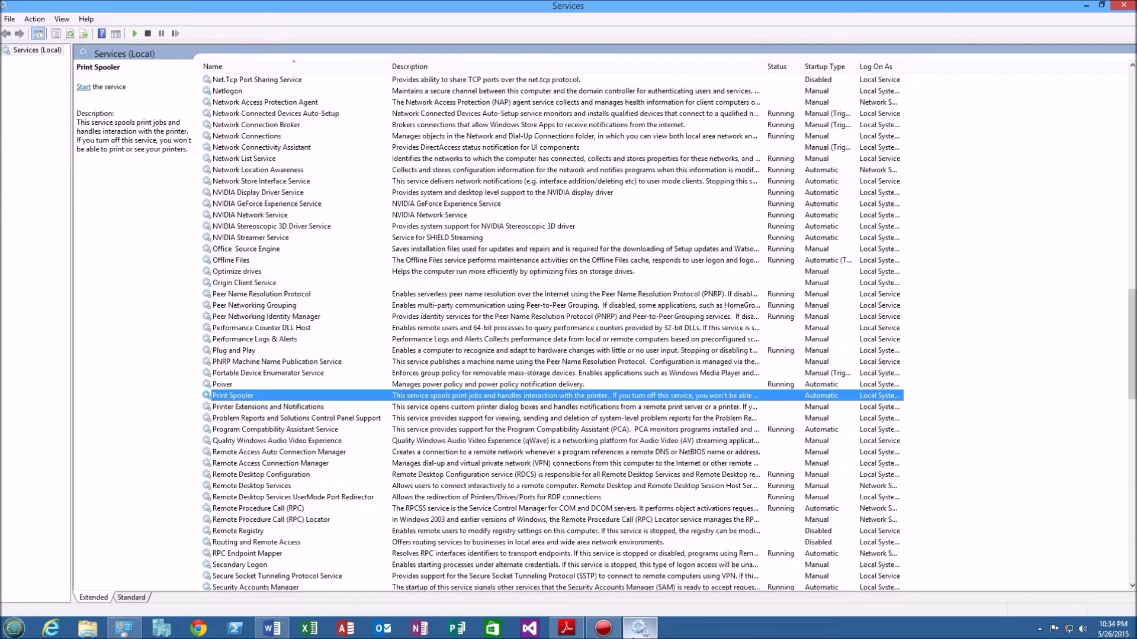
right_click(235, 397)
click(252, 405)
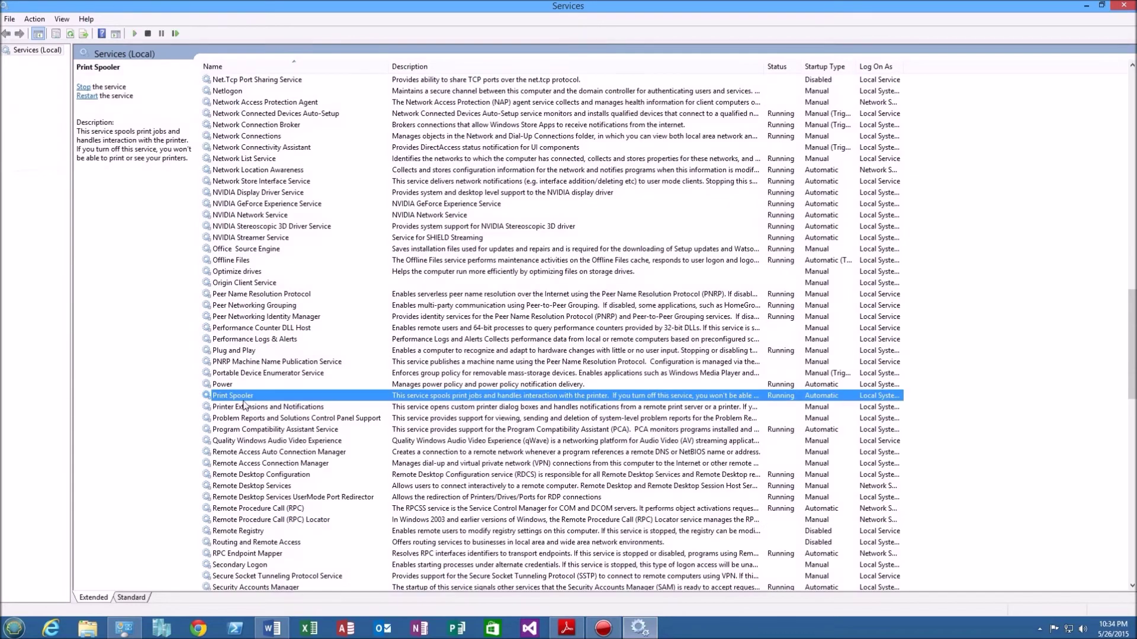
click(1122, 7)
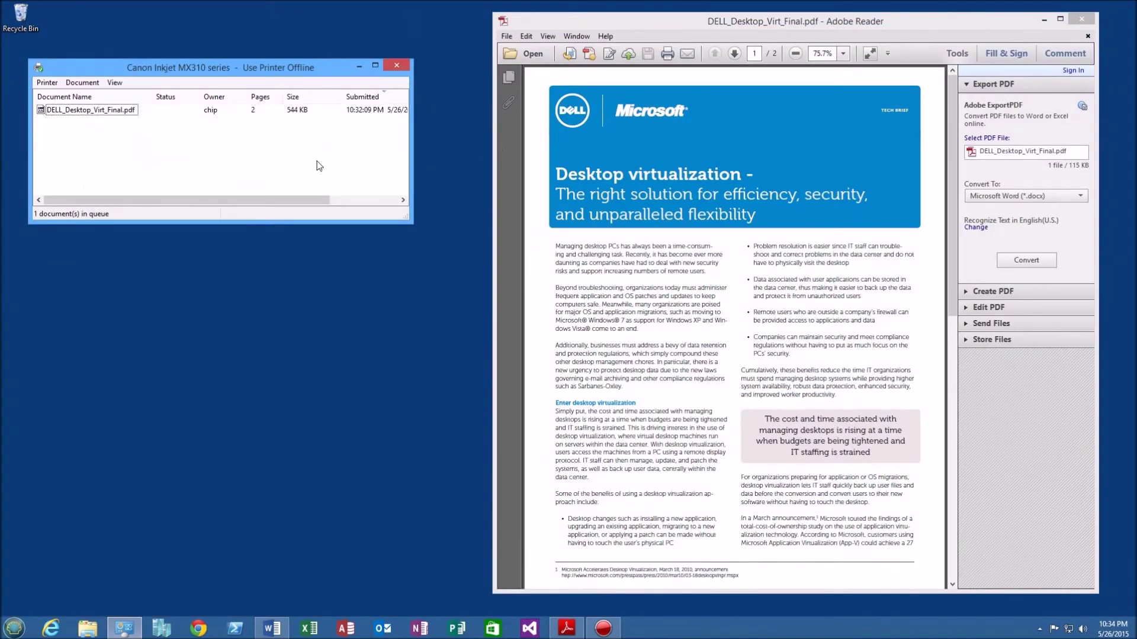
Close the Canon Inkjet MX310 series queue window without changing any printer options
right_click(100, 155)
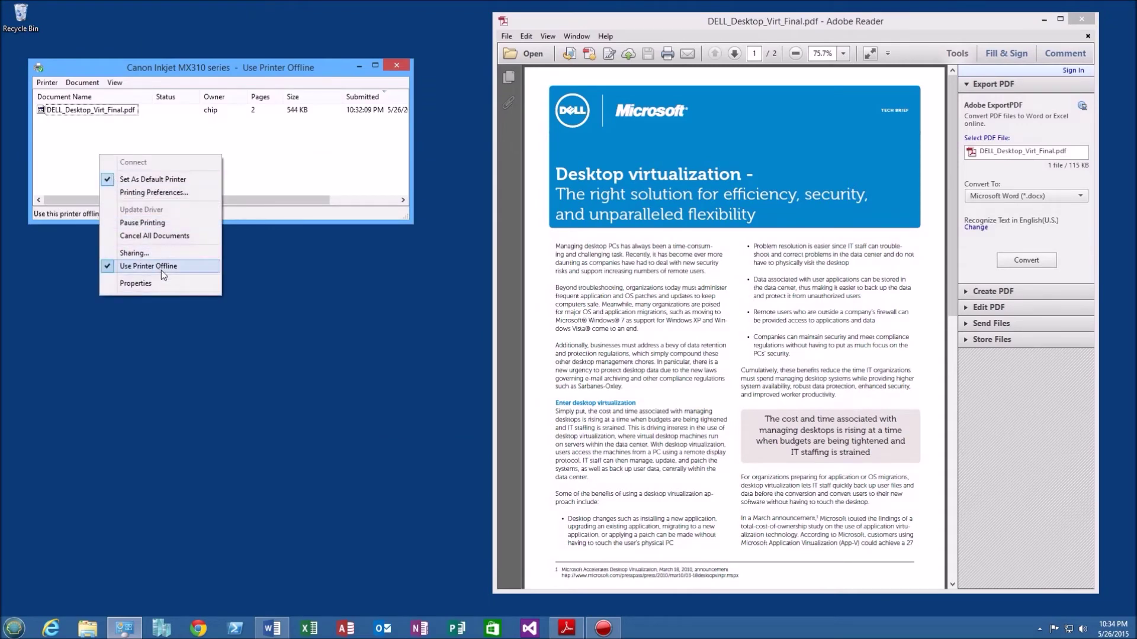
click(308, 173)
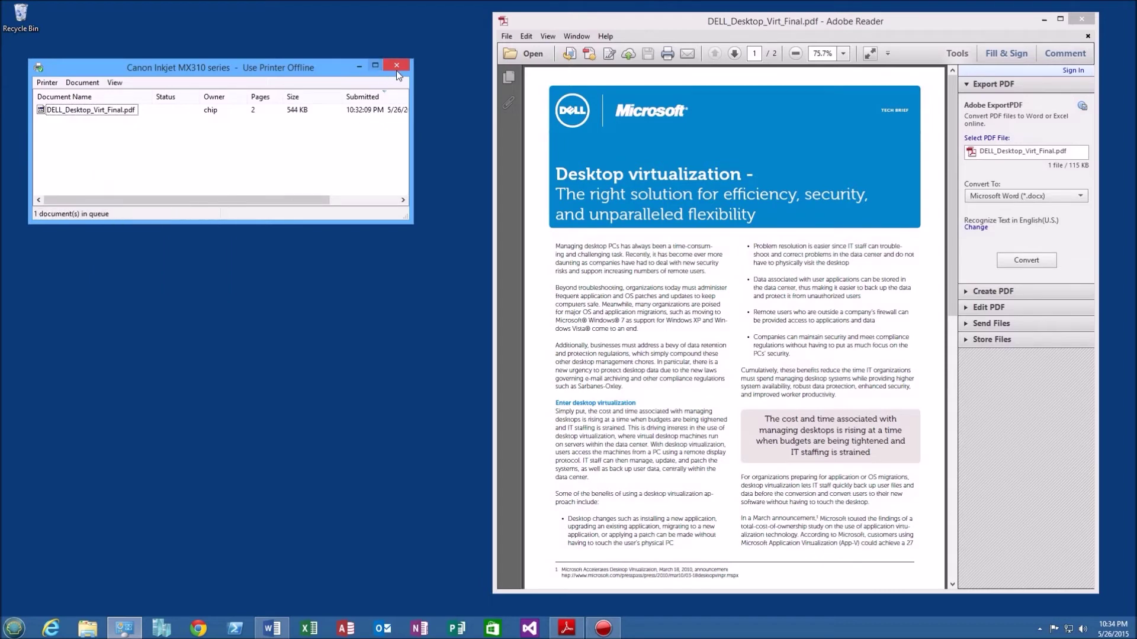
click(396, 66)
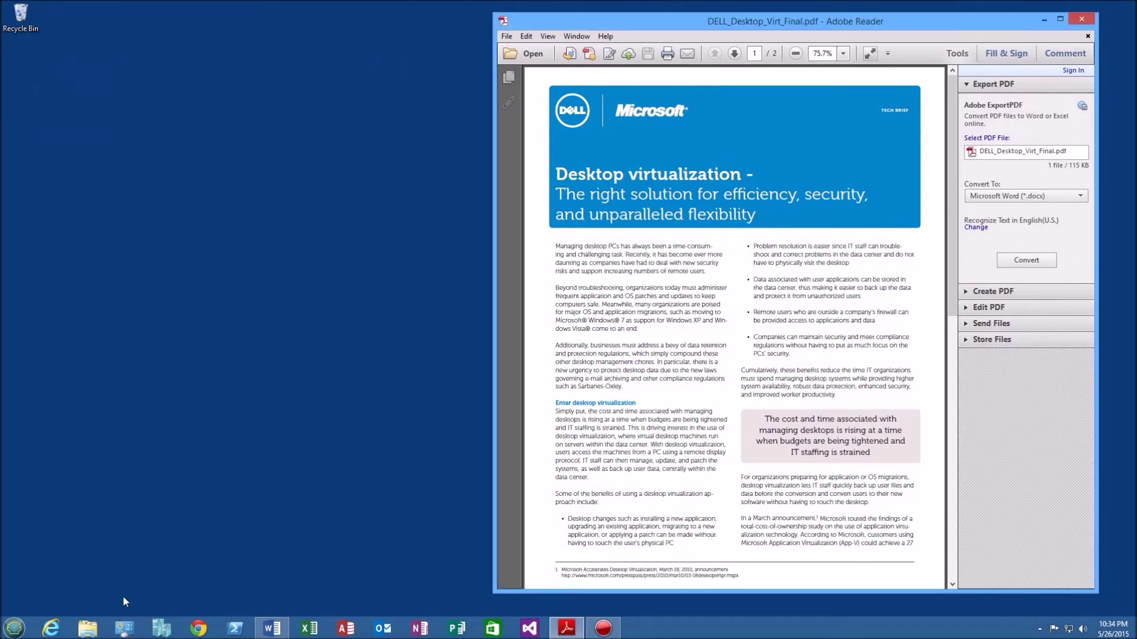
click(15, 628)
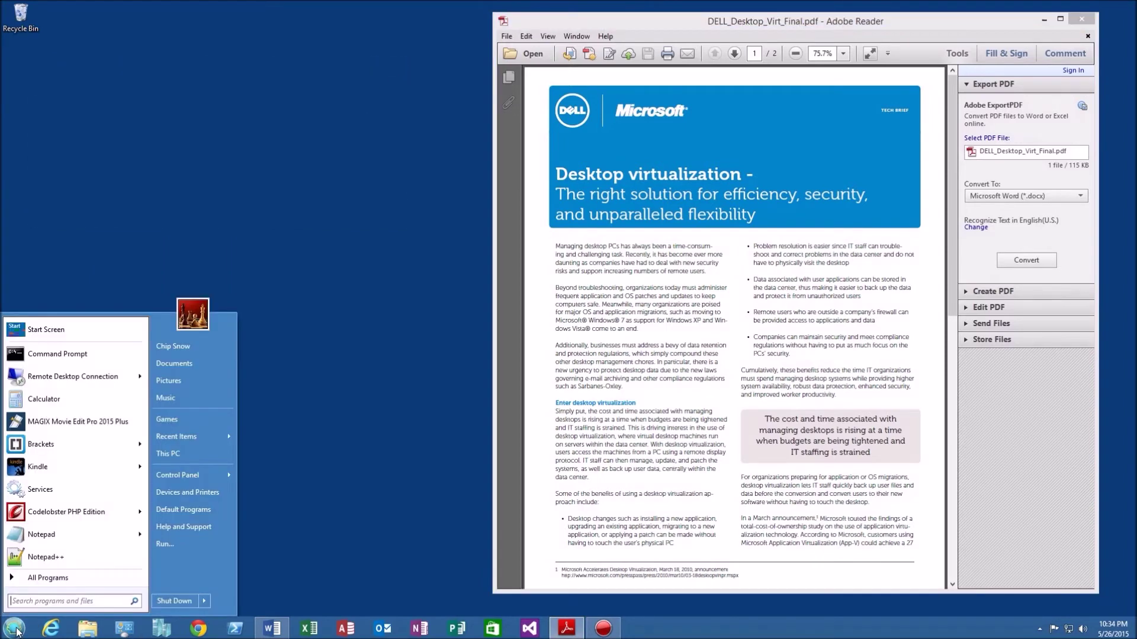
From Devices and Printers, confirm the Canon Inkjet MX310 series queue lists 0 documents
click(168, 492)
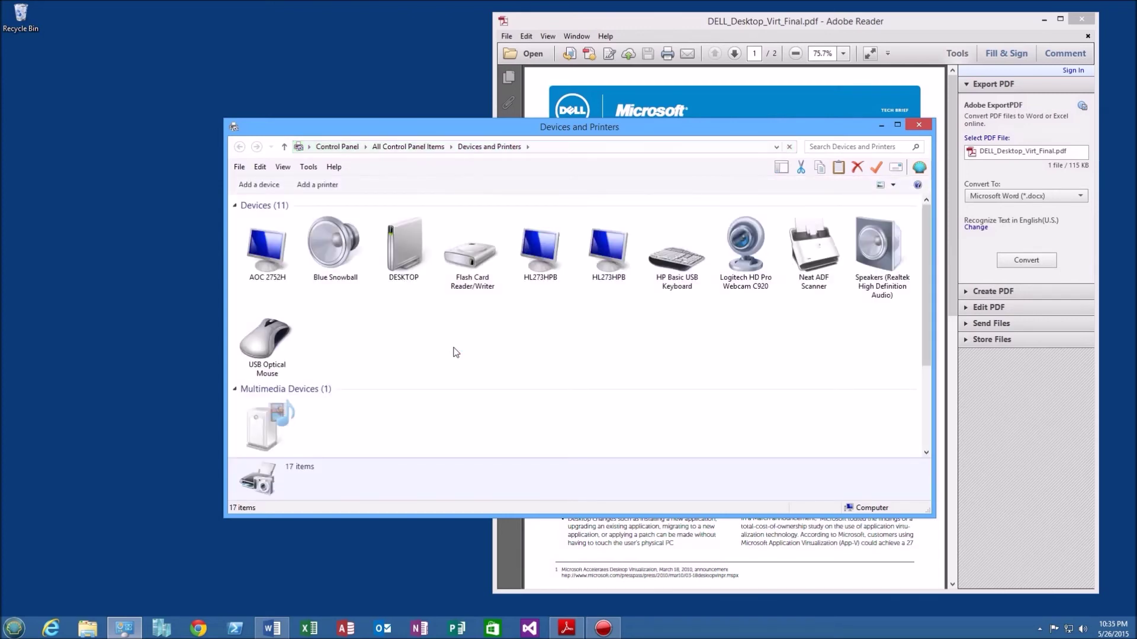
click(927, 418)
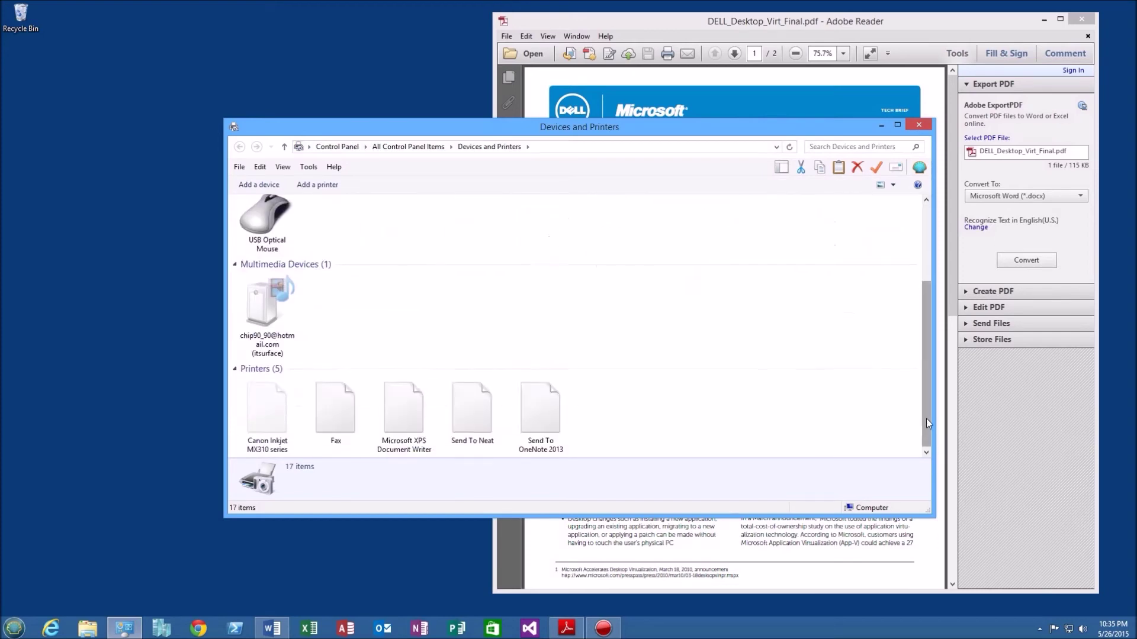
mouse_move(257, 404)
right_click(257, 403)
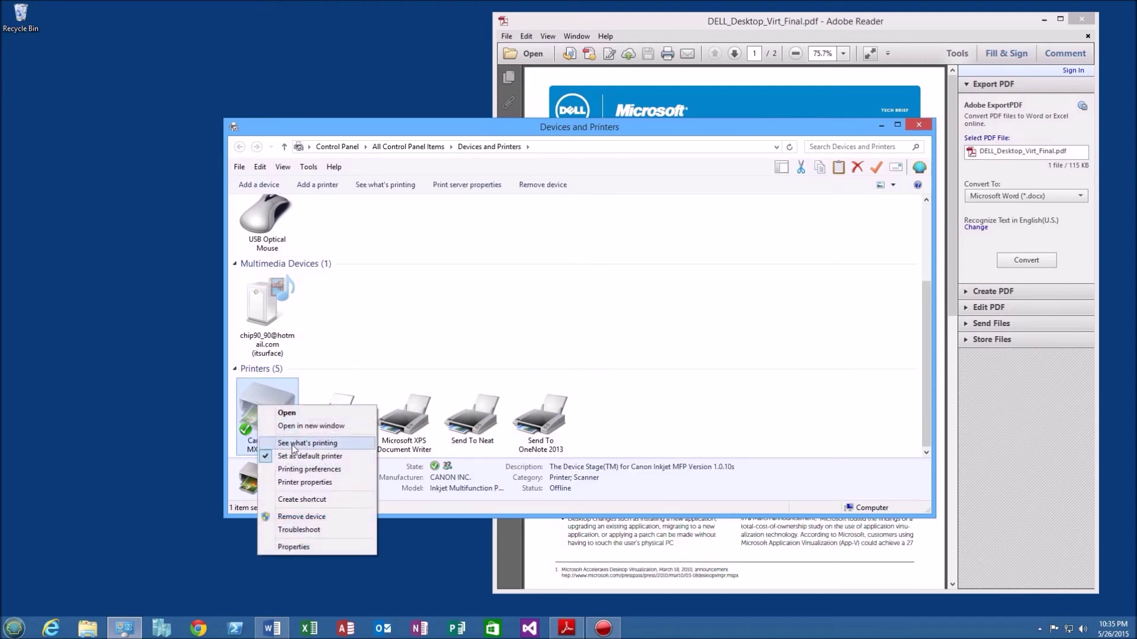
click(307, 444)
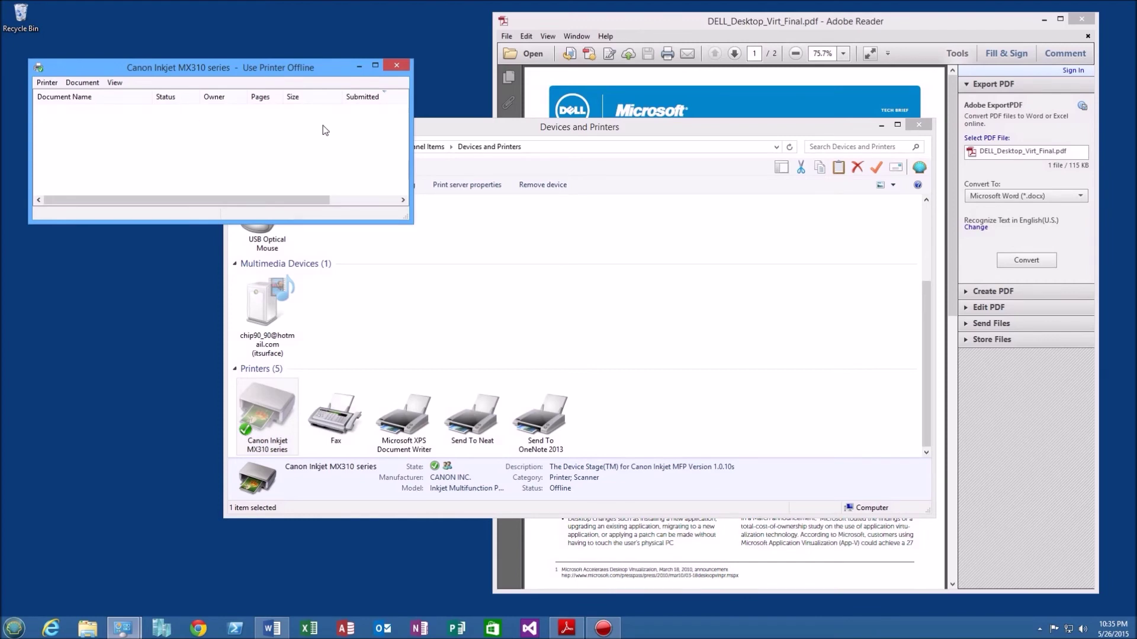
click(393, 64)
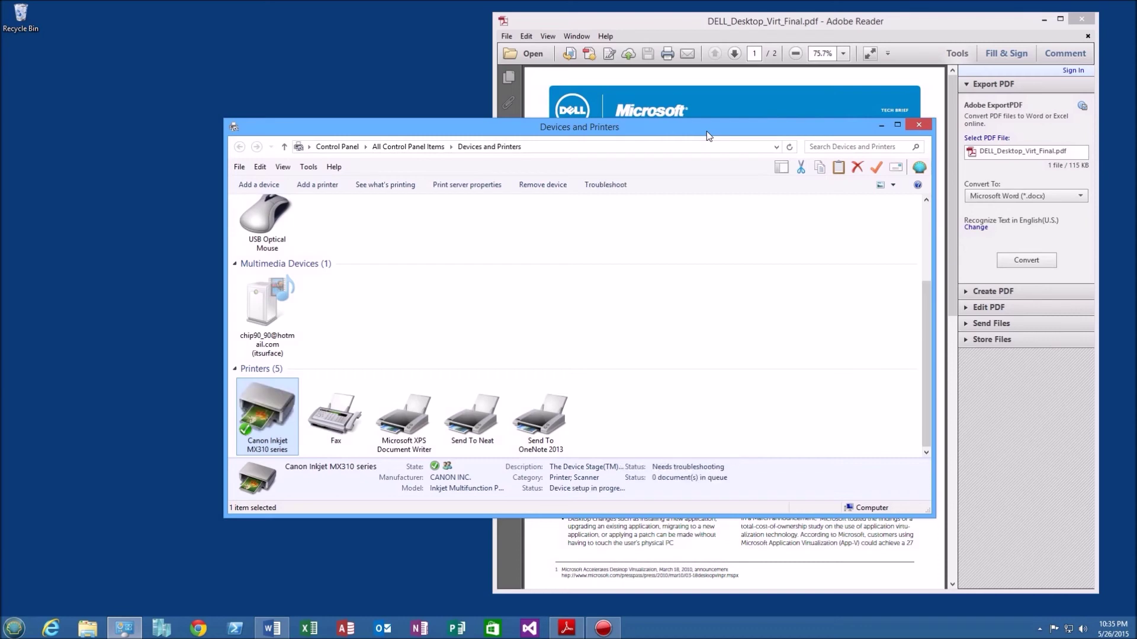
Reprint DELL_Desktop_Virt_Final.pdf from Adobe Reader to the Canon Inkjet MX310 series
click(695, 20)
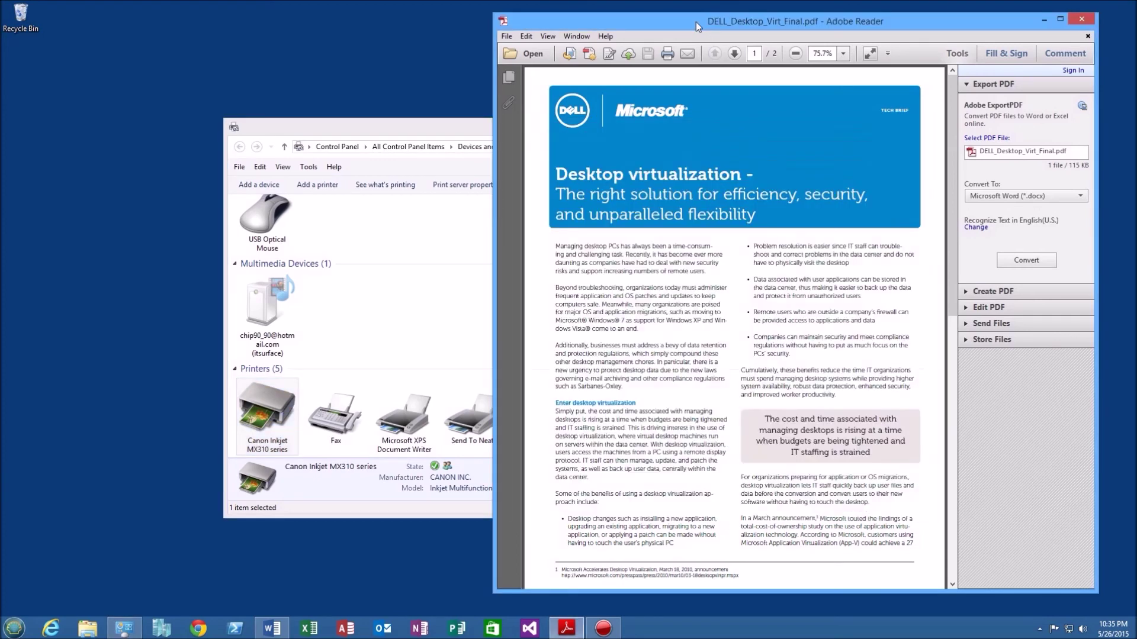
click(668, 53)
click(927, 477)
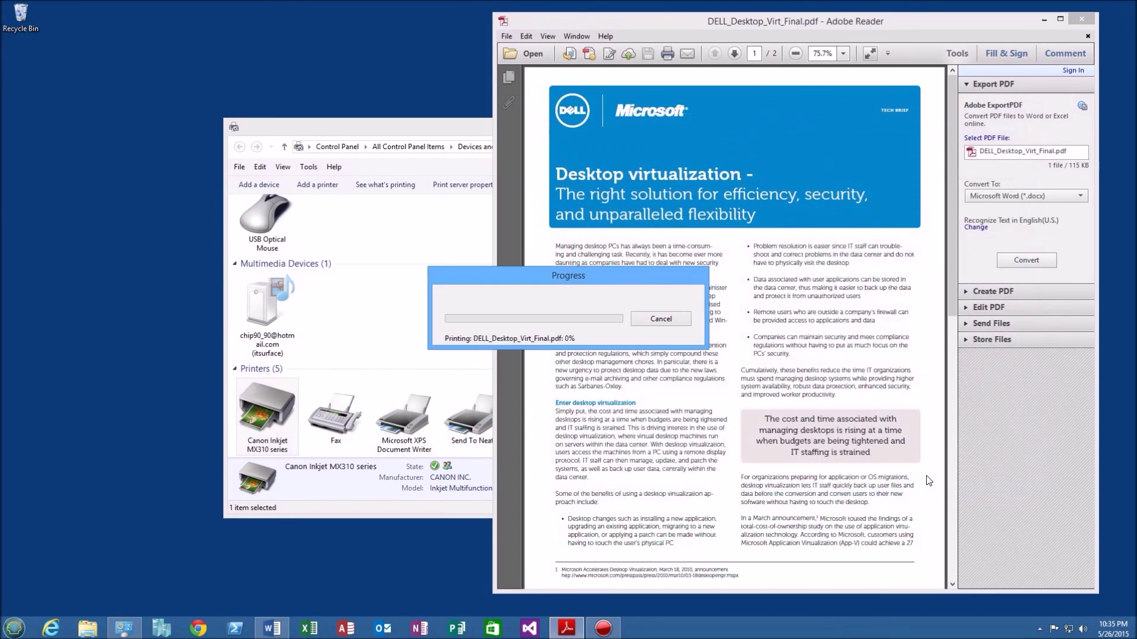